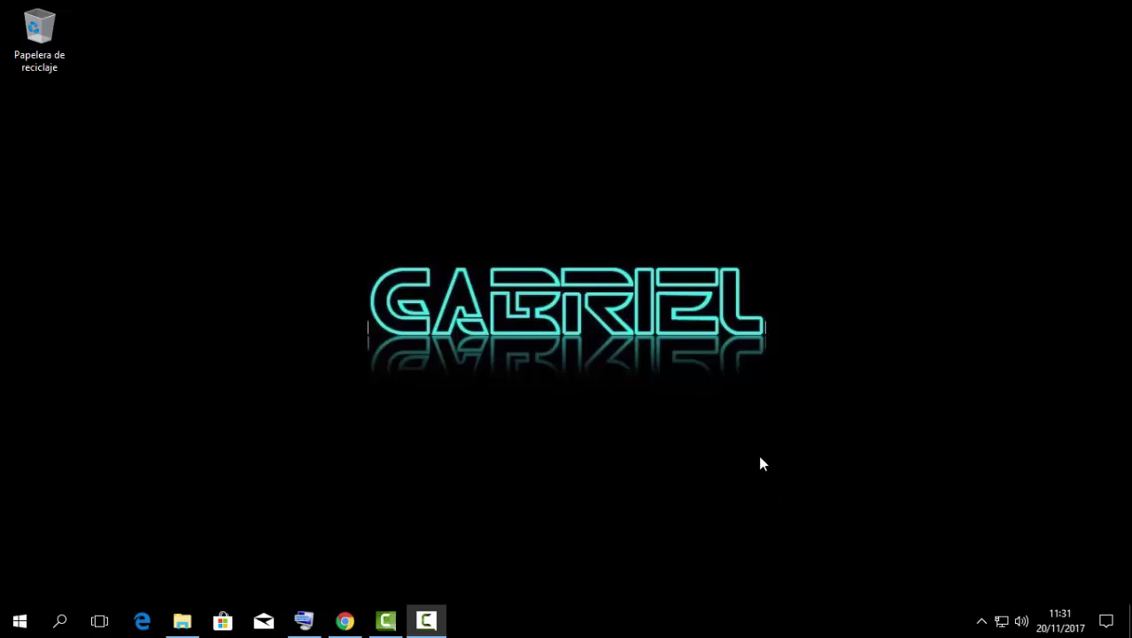
# Step: Open the Windows Ejecutar (Run) dialog with 'excel' in the Abrir field
pyautogui.press('super+r')
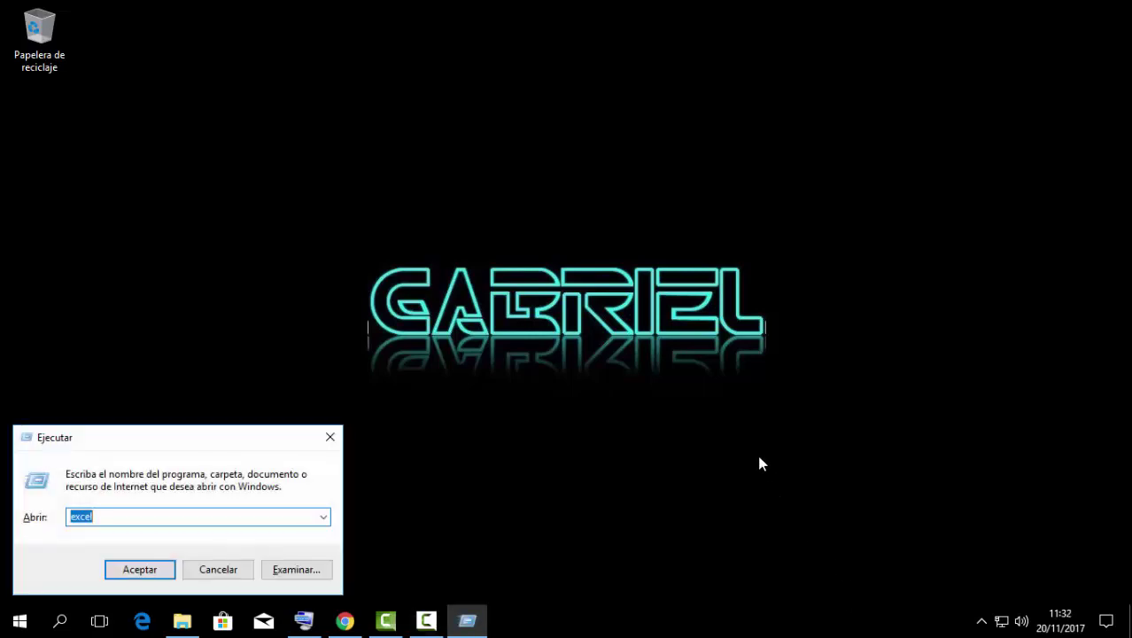
# Step: Launch Excel from the Run dialog and create a blank workbook, Libro1
pyautogui.click(135, 569)
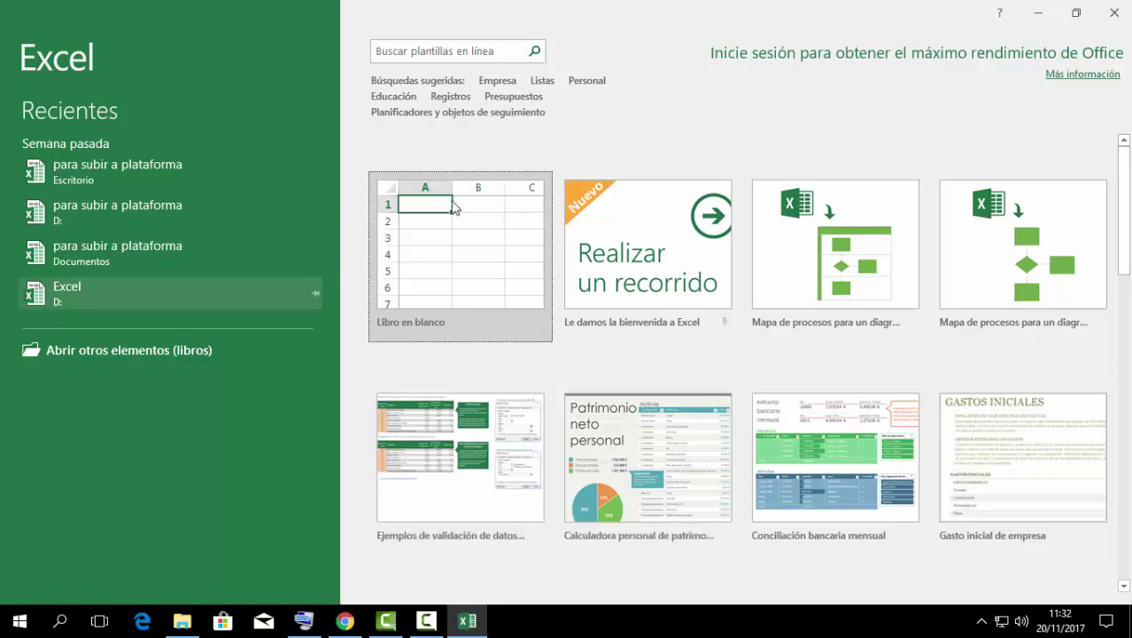
pyautogui.click(453, 255)
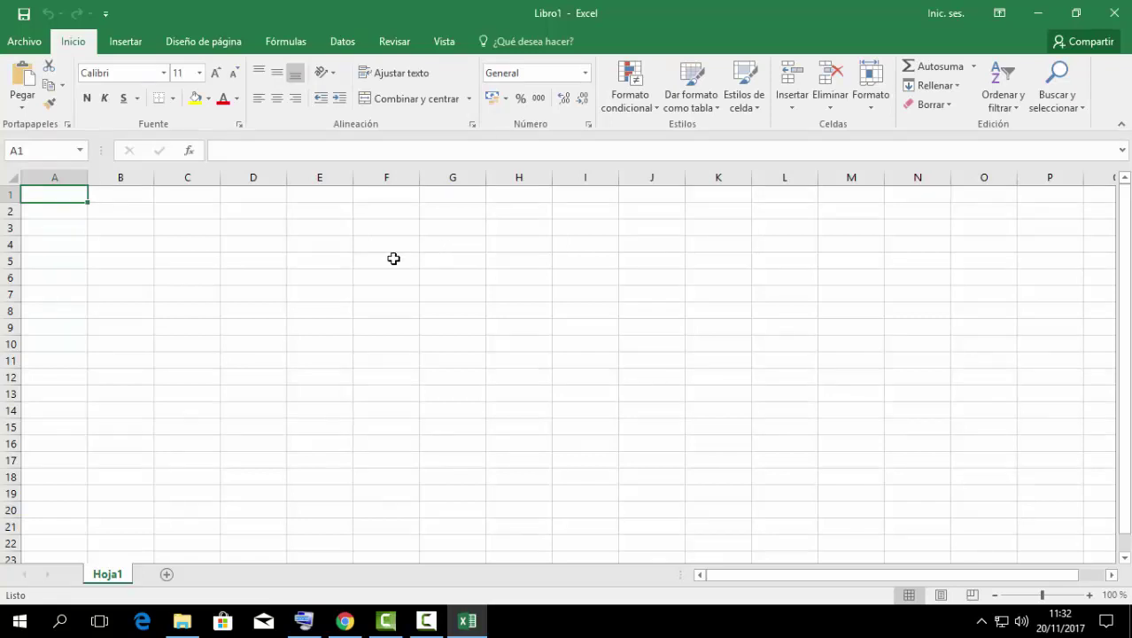
# Step: Type 'Página web' in D4, then copy it into D6 and D8
pyautogui.click(319, 245)
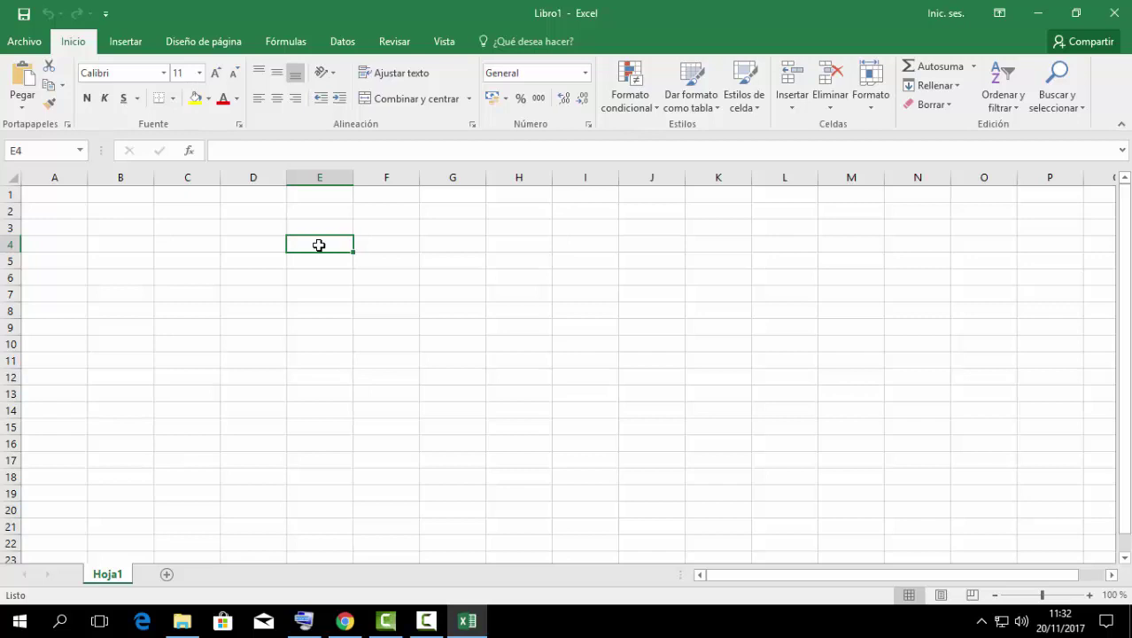
pyautogui.click(246, 244)
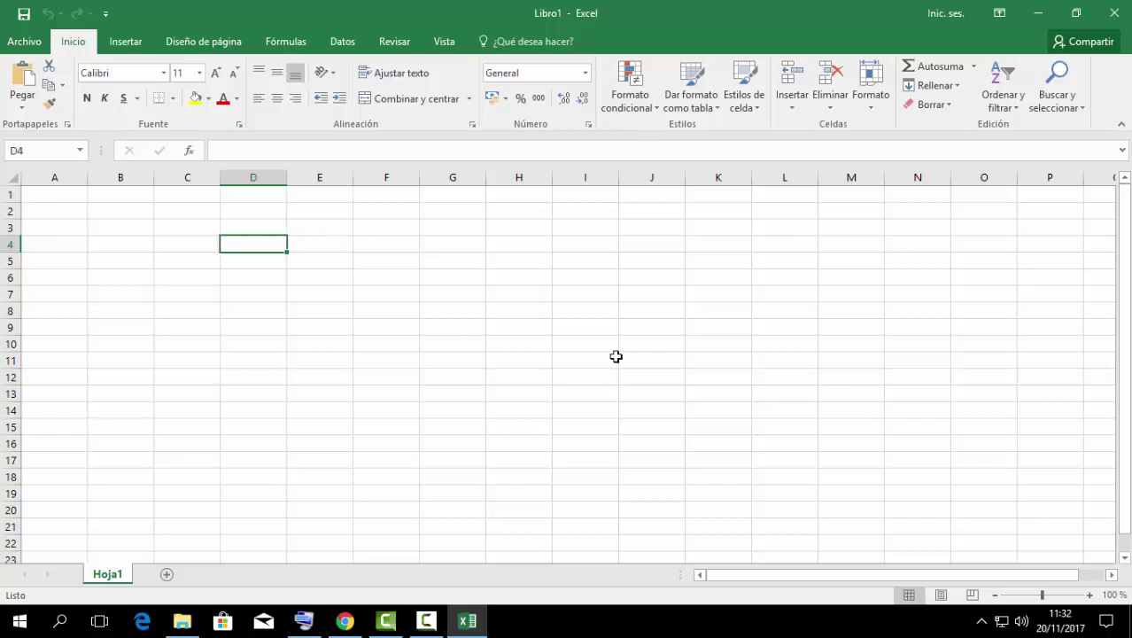
pyautogui.write('Pág')
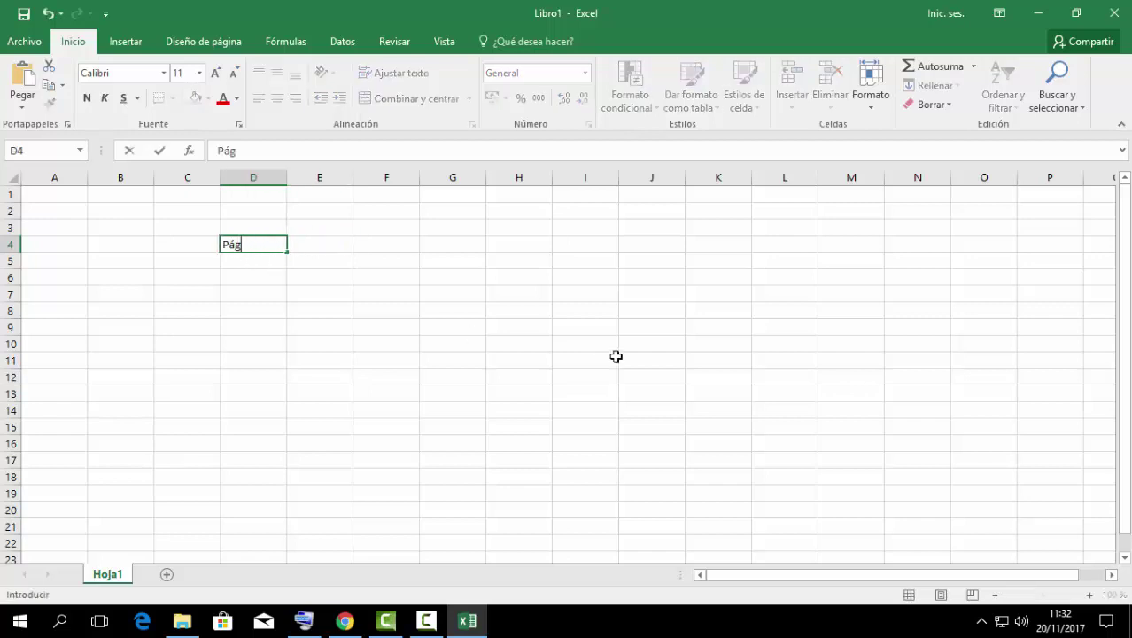
pyautogui.write('ina web')
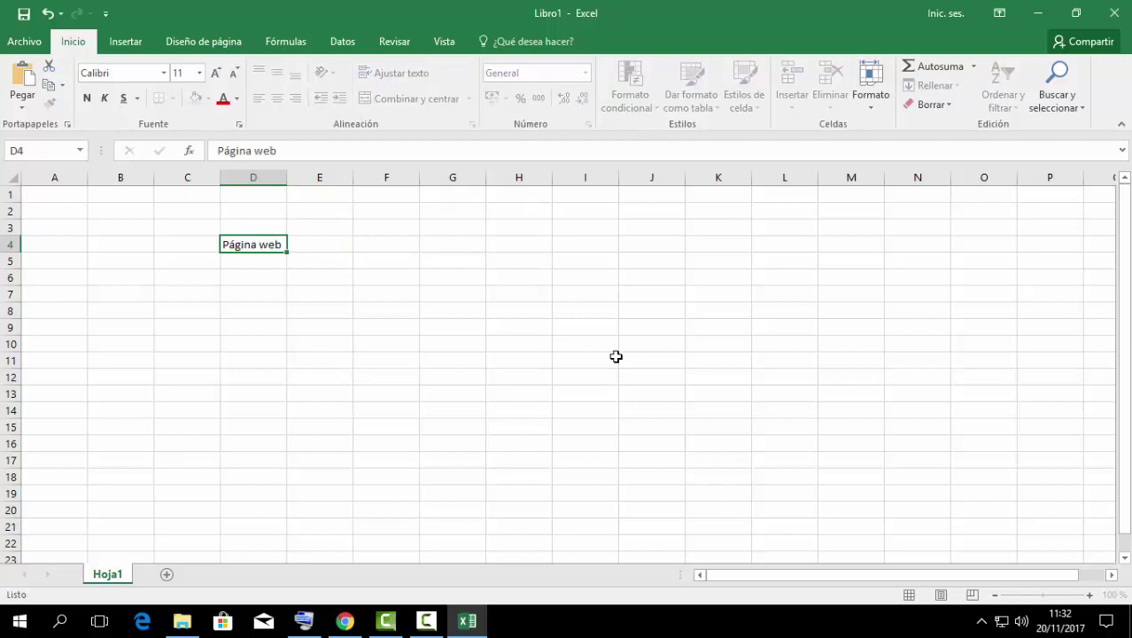
pyautogui.press('Return')
pyautogui.press('Up')
pyautogui.hotkey('ctrl', 'c')
pyautogui.press('Down')
pyautogui.press('Down')
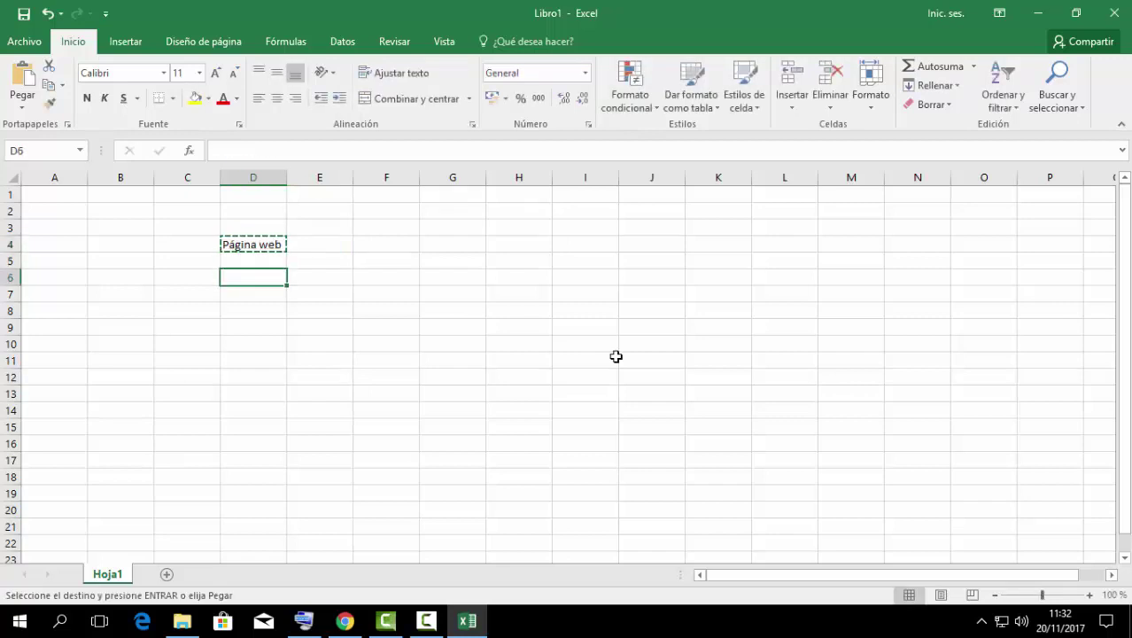
pyautogui.hotkey('ctrl', 'v')
pyautogui.press('Down')
pyautogui.press('Down')
pyautogui.hotkey('ctrl', 'v')
pyautogui.press('Up')
pyautogui.press('Up')
pyautogui.press('Up')
pyautogui.press('Up')
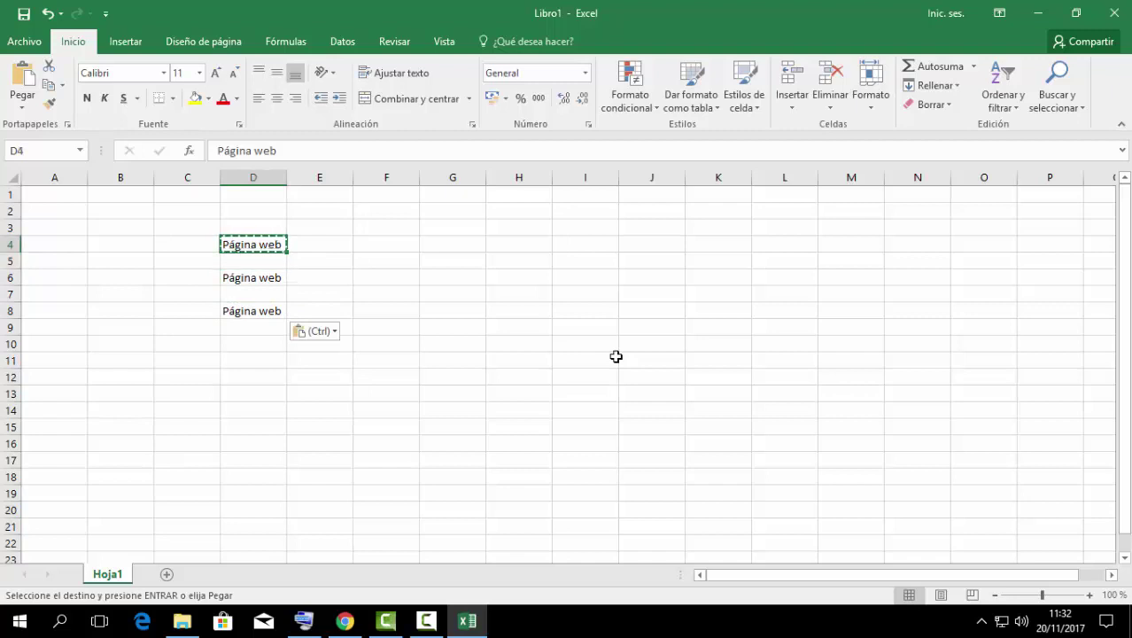
pyautogui.click(443, 290)
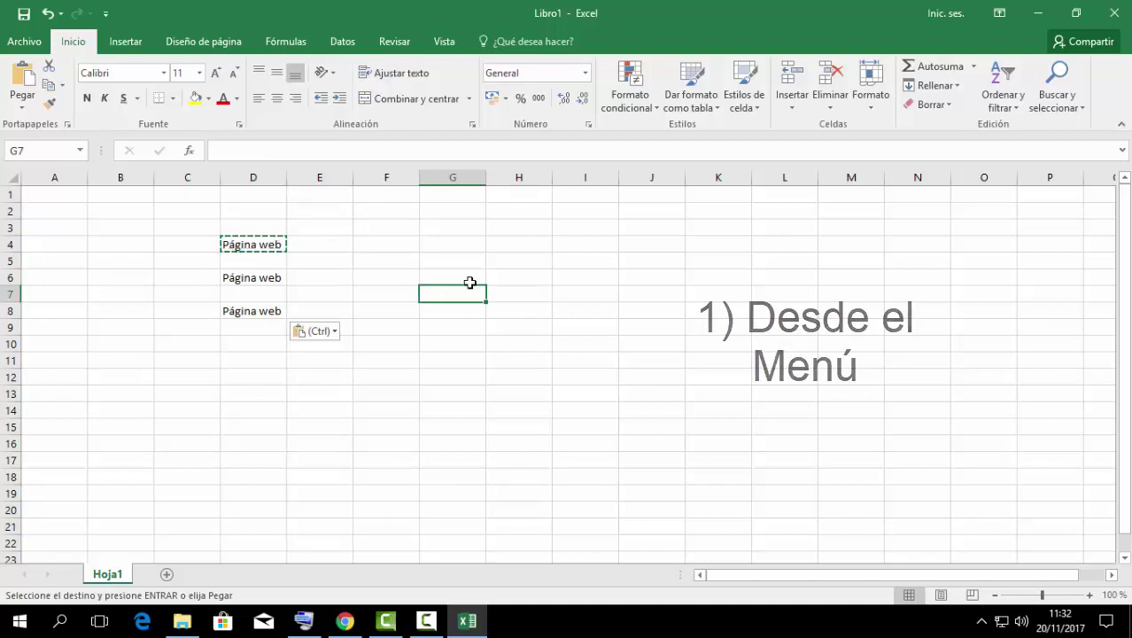
pyautogui.click(232, 245)
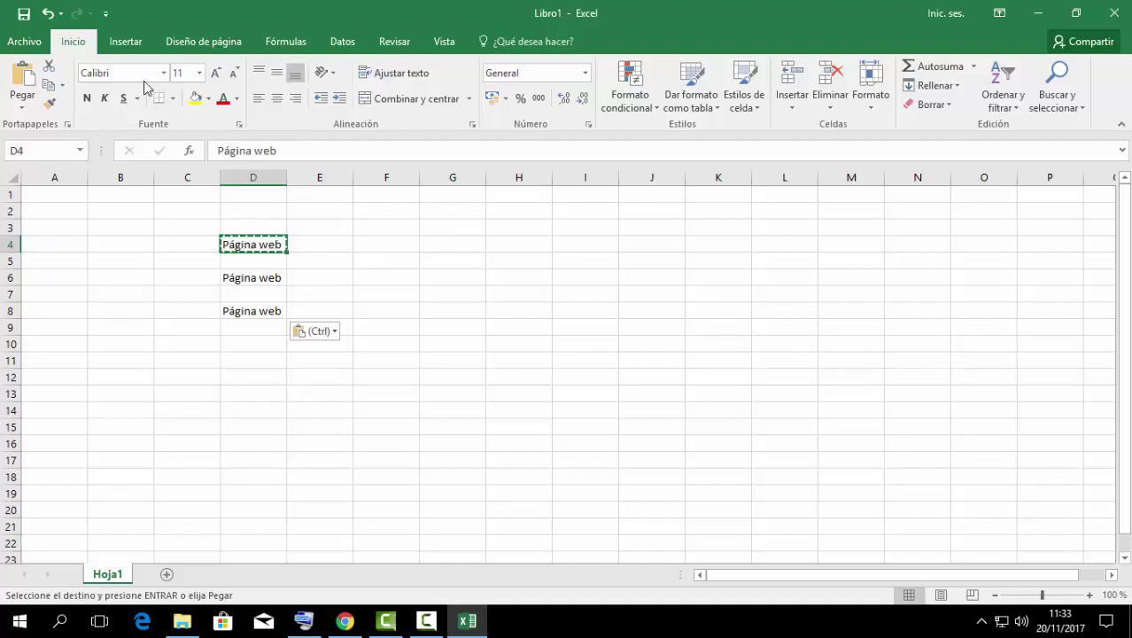
pyautogui.click(133, 42)
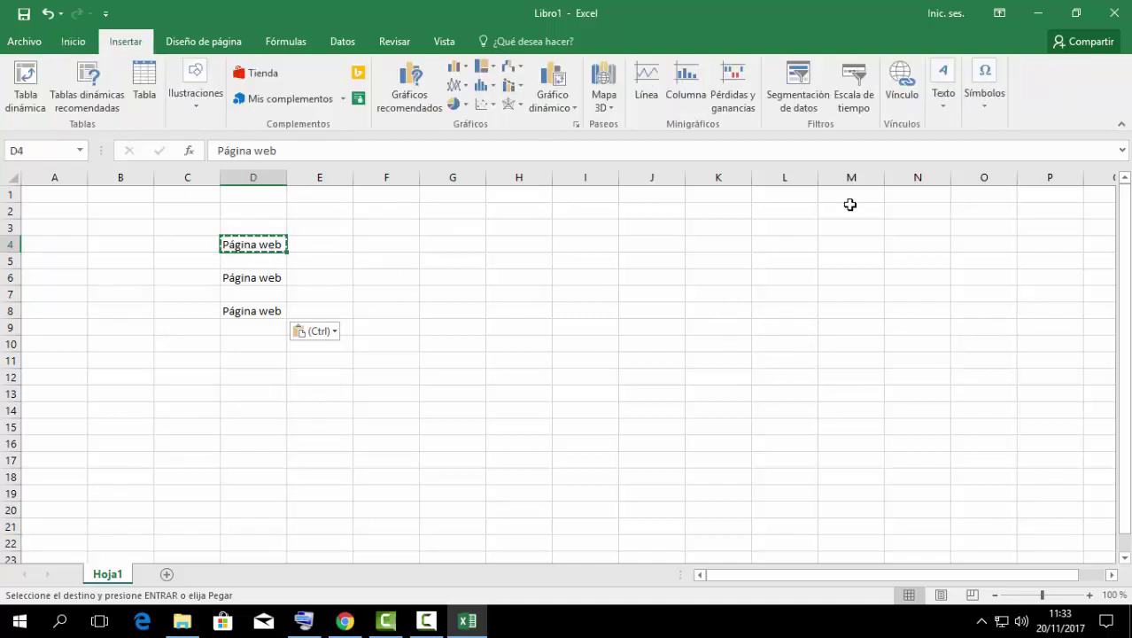
pyautogui.click(899, 84)
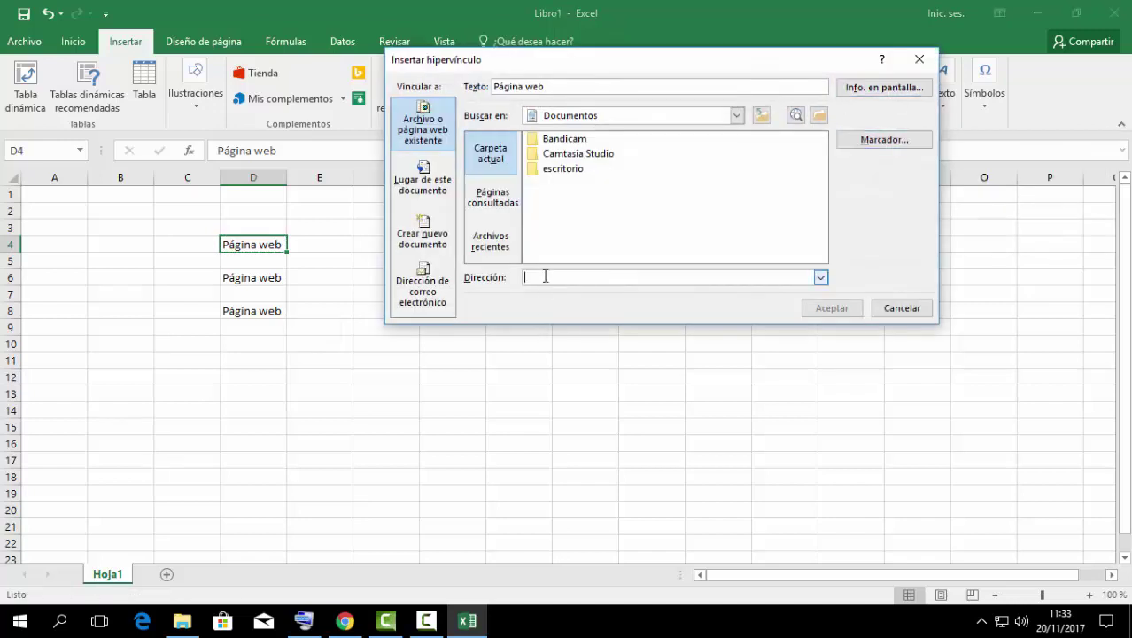
pyautogui.write('www.gabrielgodinezland.com')
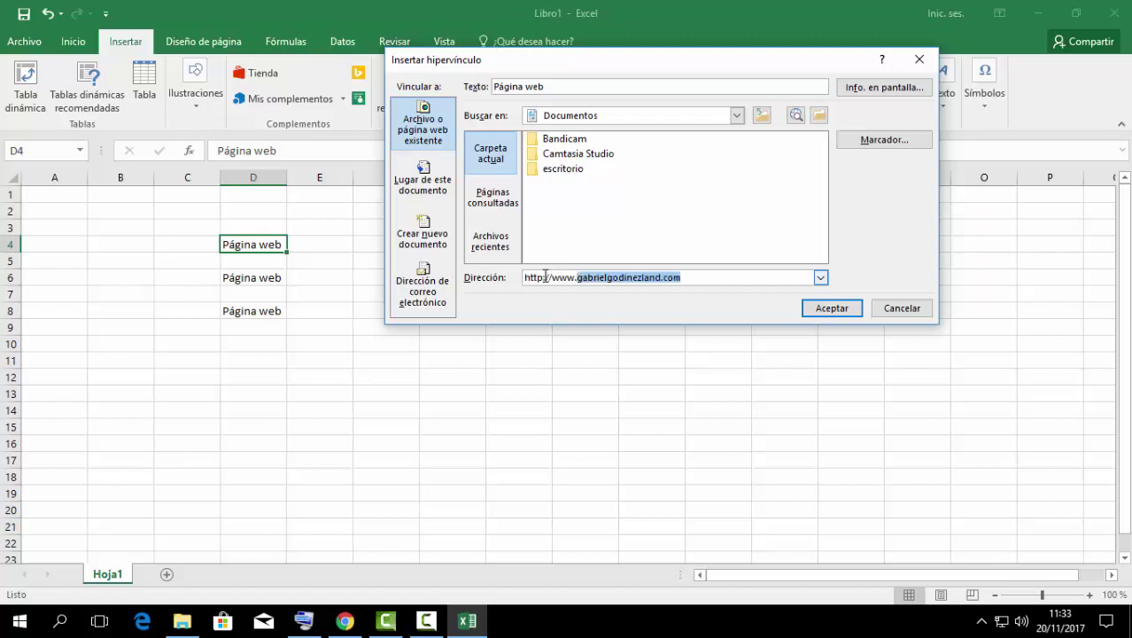
pyautogui.click(723, 277)
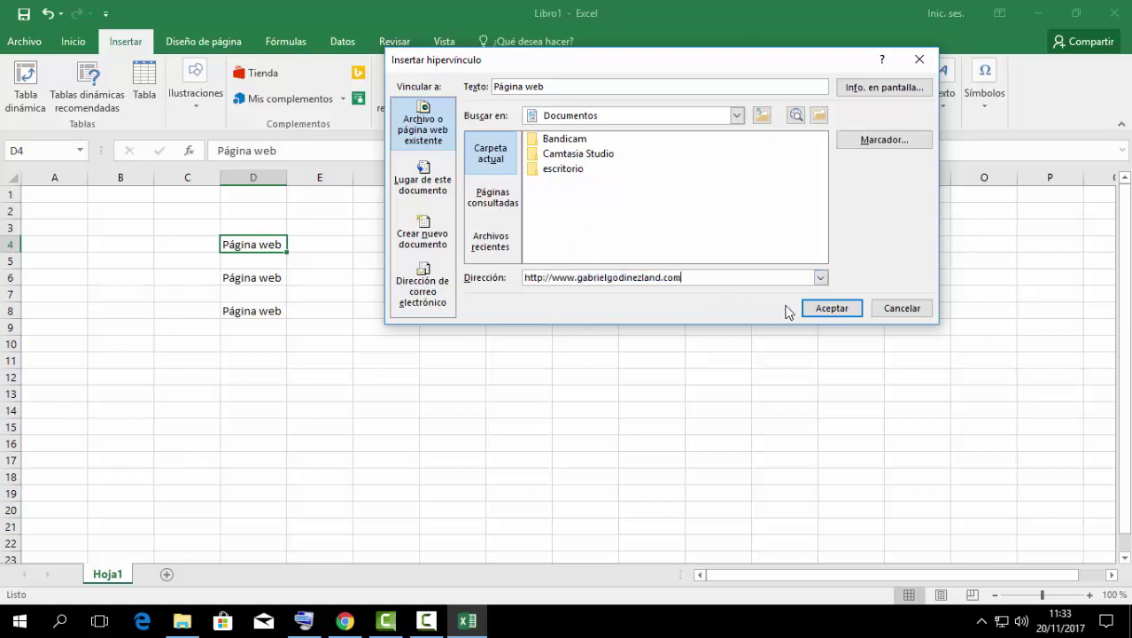
pyautogui.click(833, 308)
pyautogui.click(349, 283)
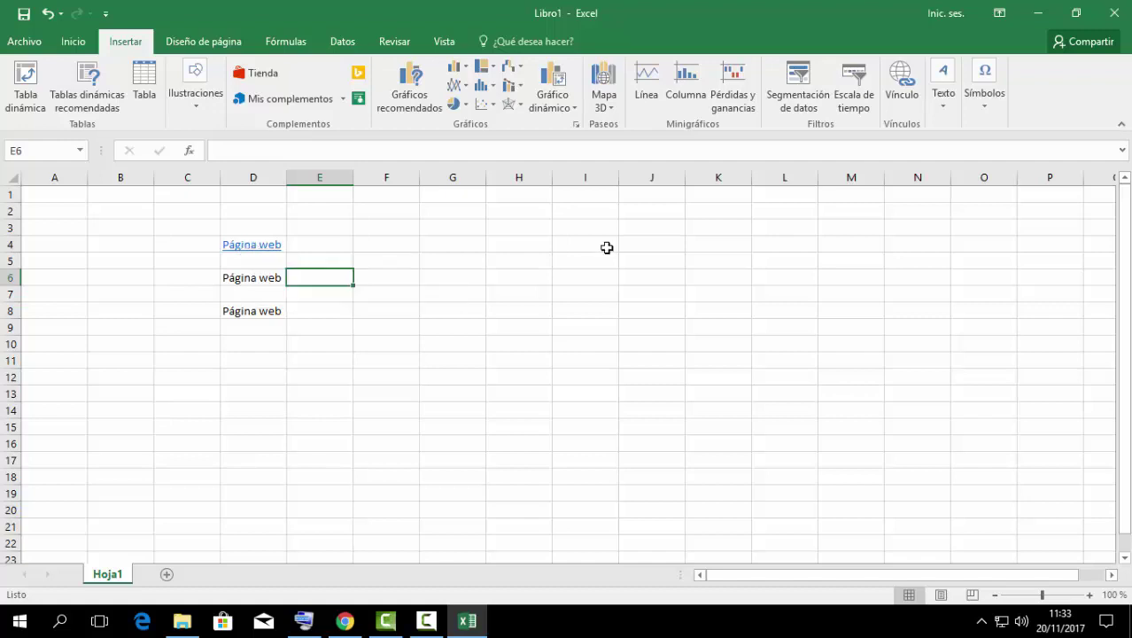
pyautogui.click(429, 282)
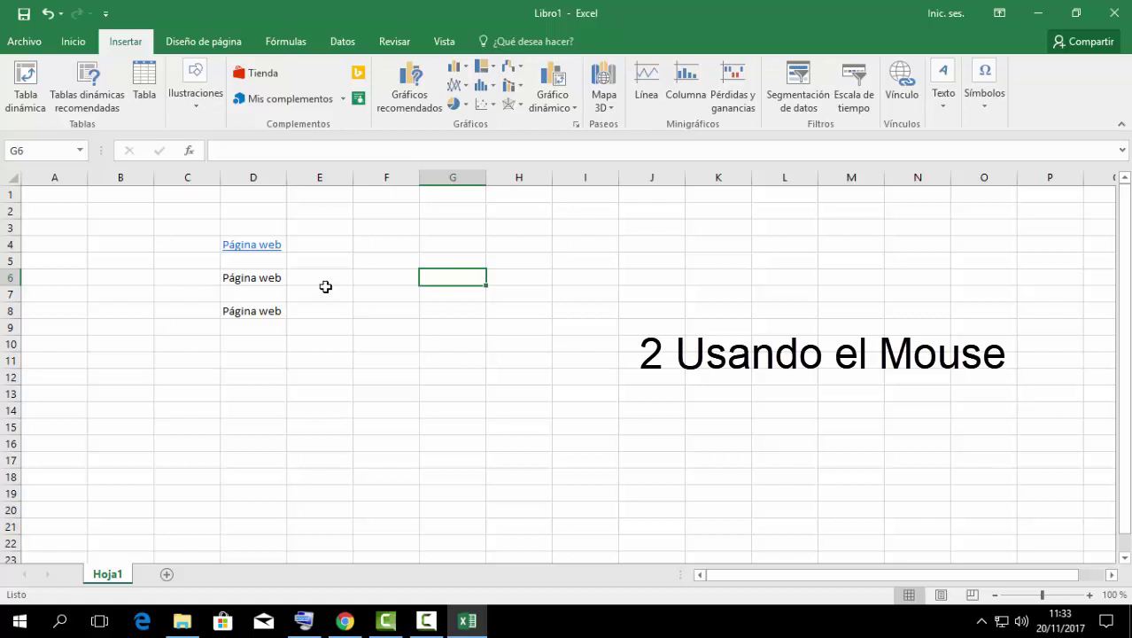
pyautogui.click(270, 279)
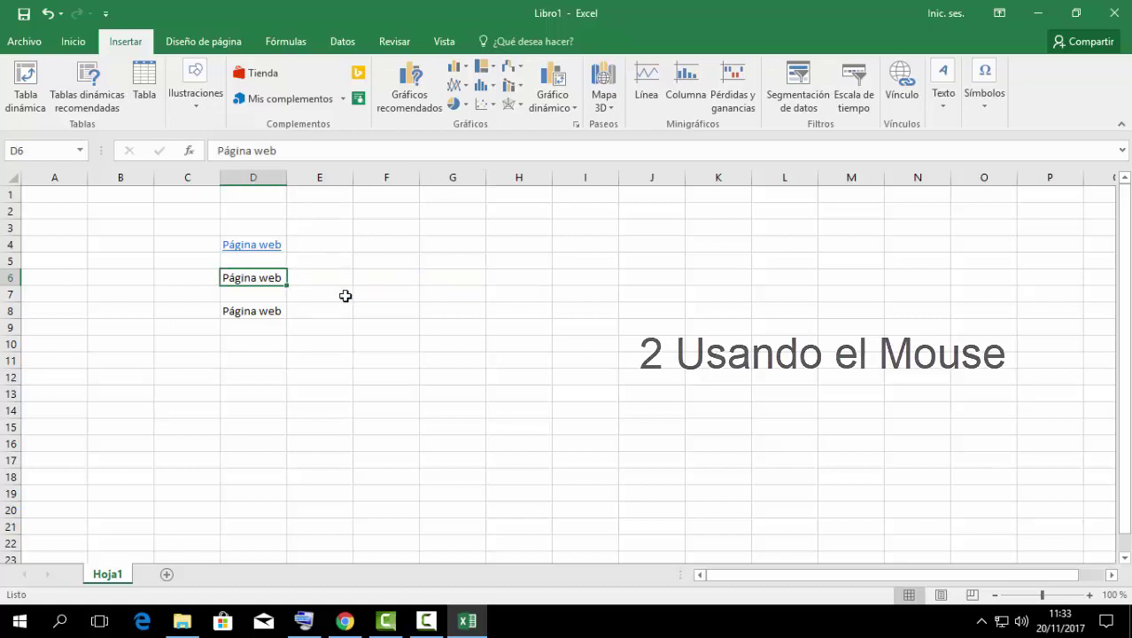
pyautogui.rightClick(244, 276)
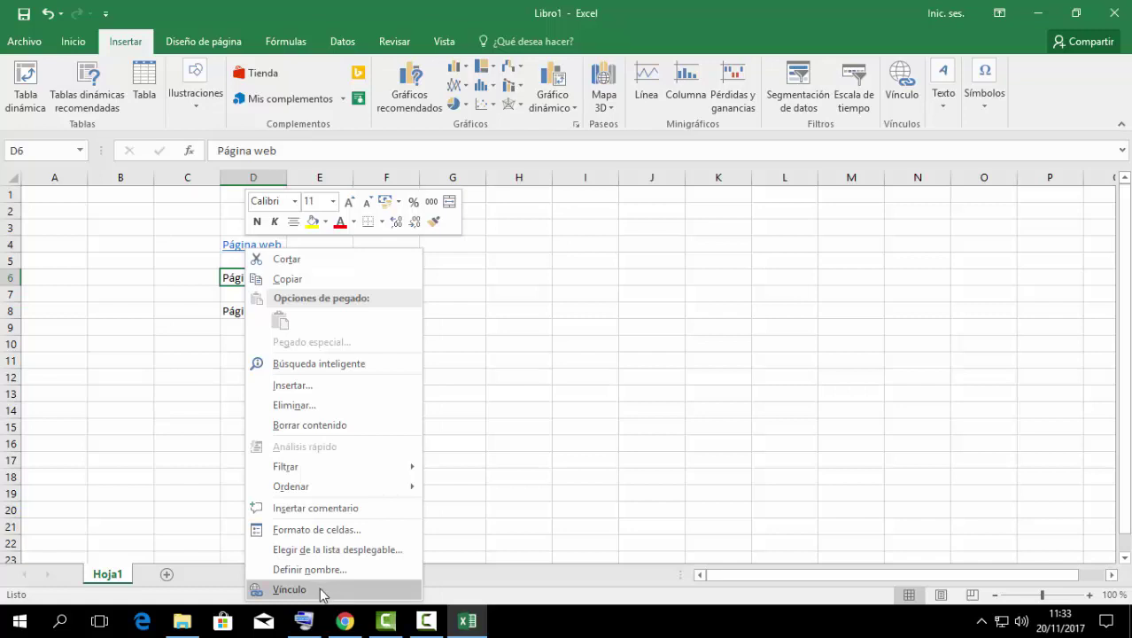
pyautogui.click(322, 594)
pyautogui.moveTo(253, 328)
pyautogui.mouseDown()
pyautogui.moveTo(320, 334)
pyautogui.moveTo(518, 121)
pyautogui.mouseUp()
pyautogui.write('www.gabrielgodinezland.com')
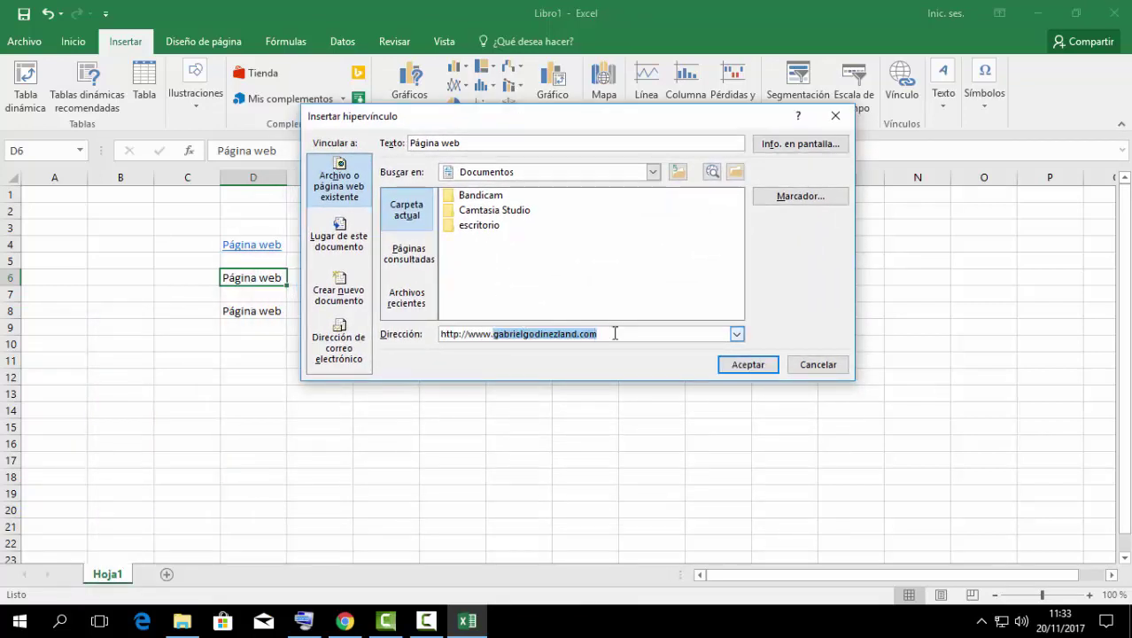
pyautogui.click(624, 333)
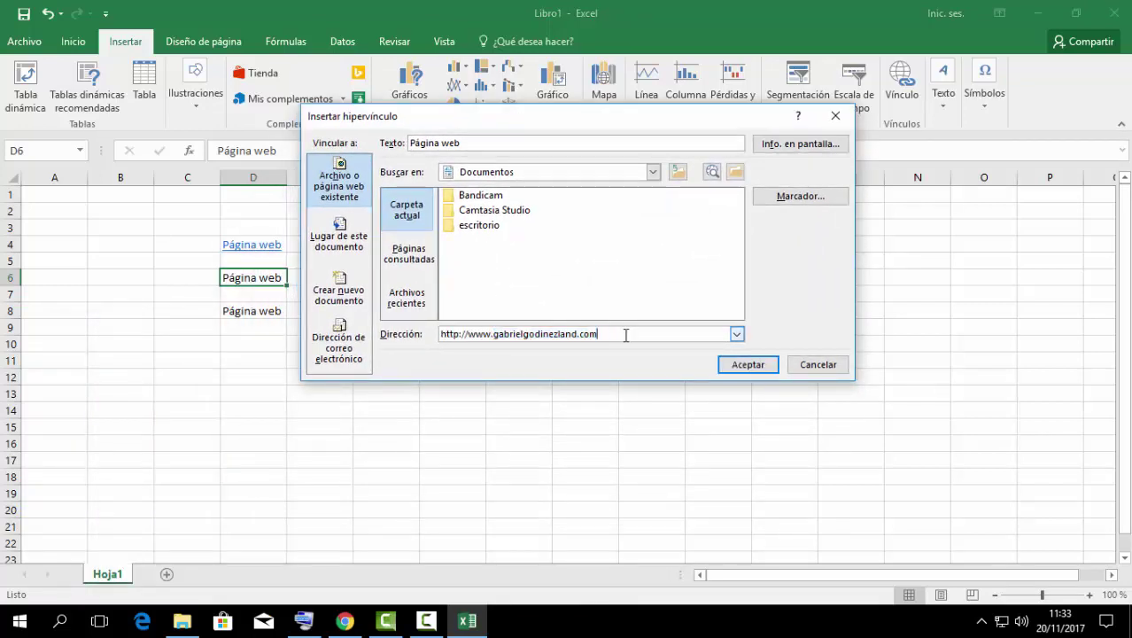
pyautogui.click(759, 368)
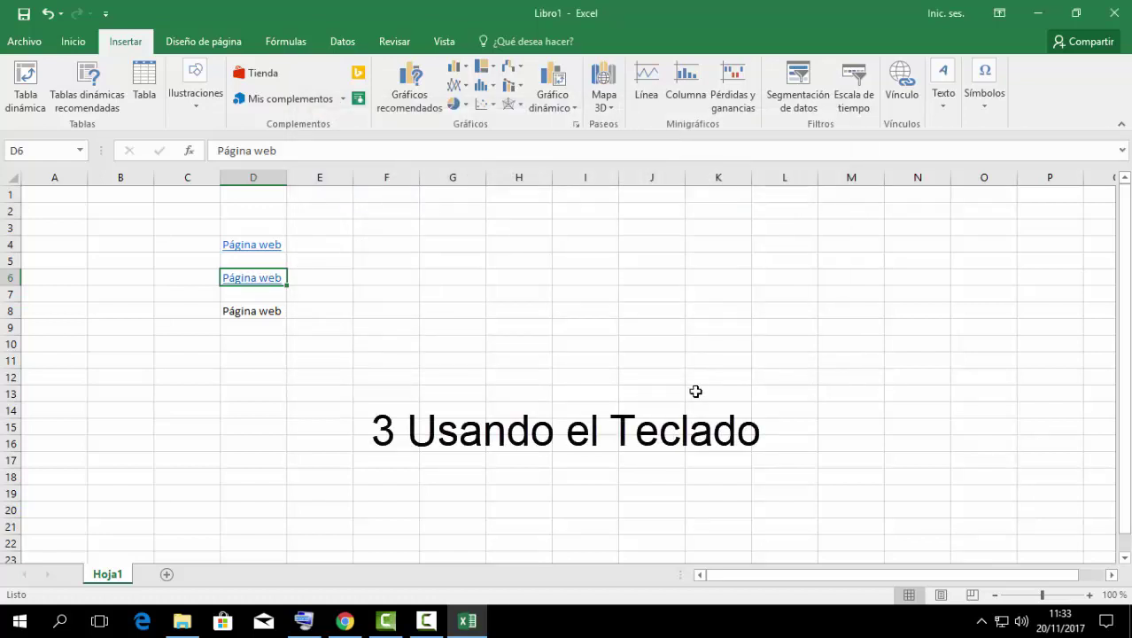
pyautogui.click(426, 362)
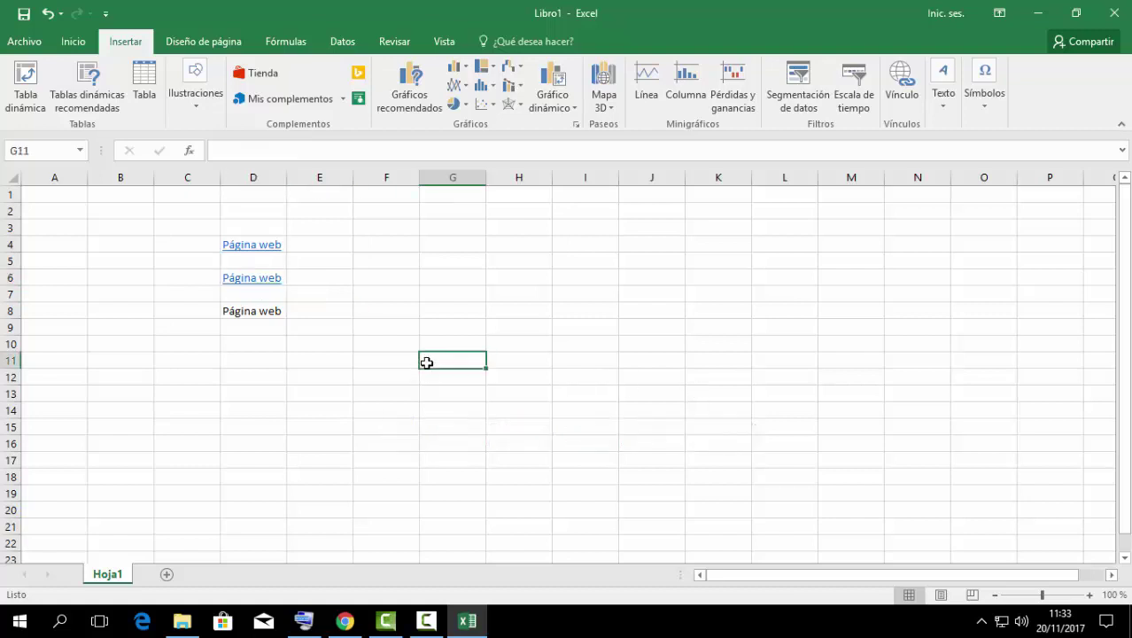
pyautogui.click(258, 312)
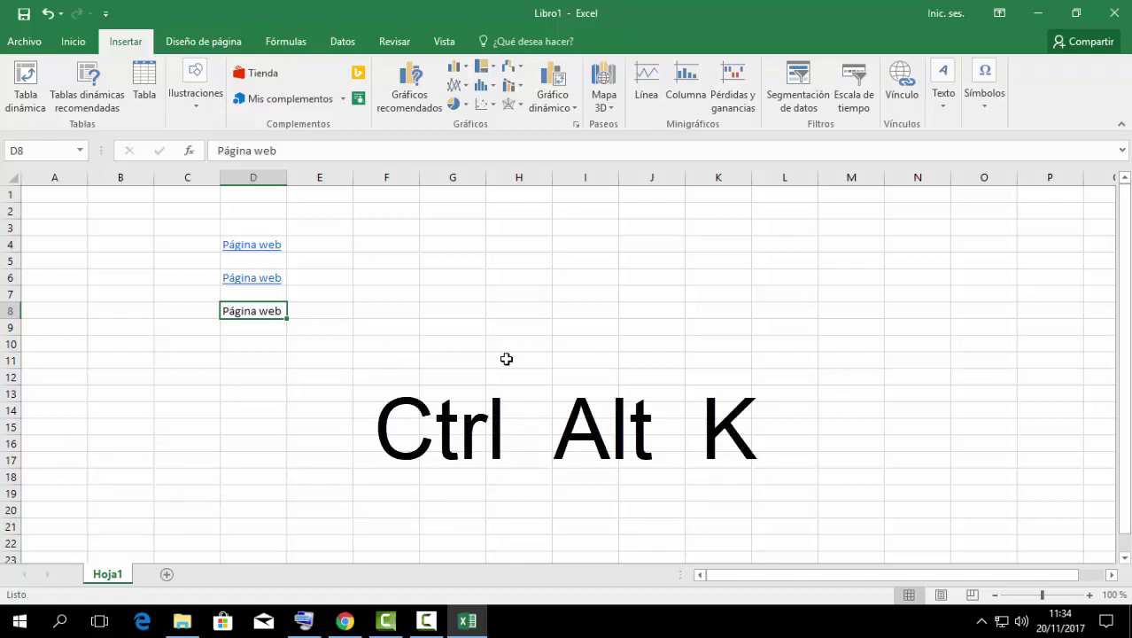
pyautogui.hotkey('ctrl', 'alt', 'k')
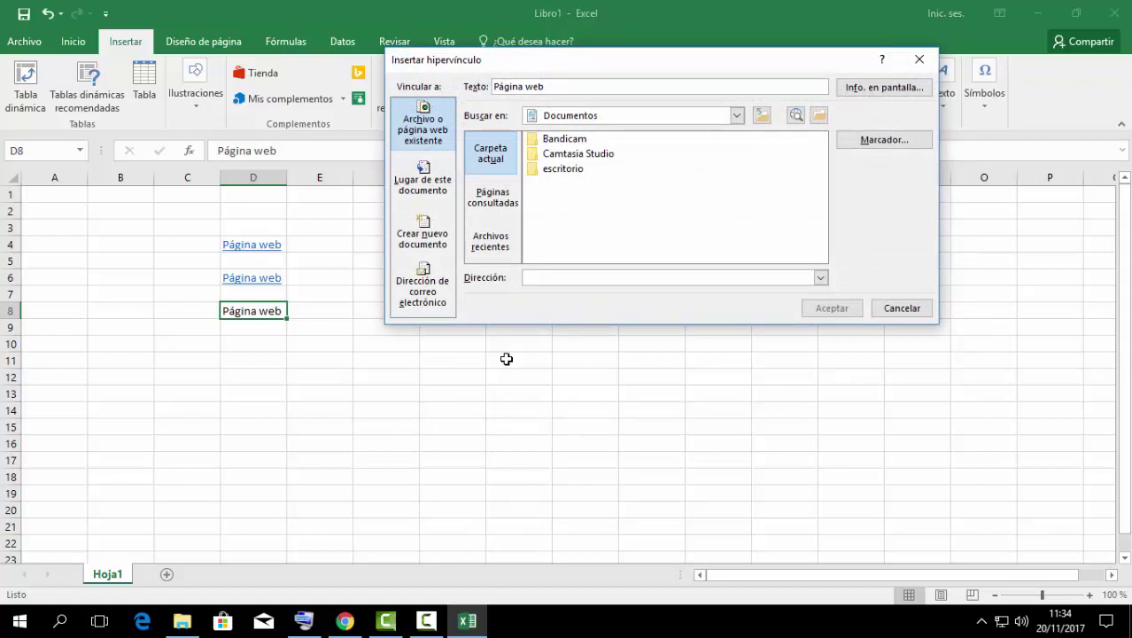
pyautogui.write('www')
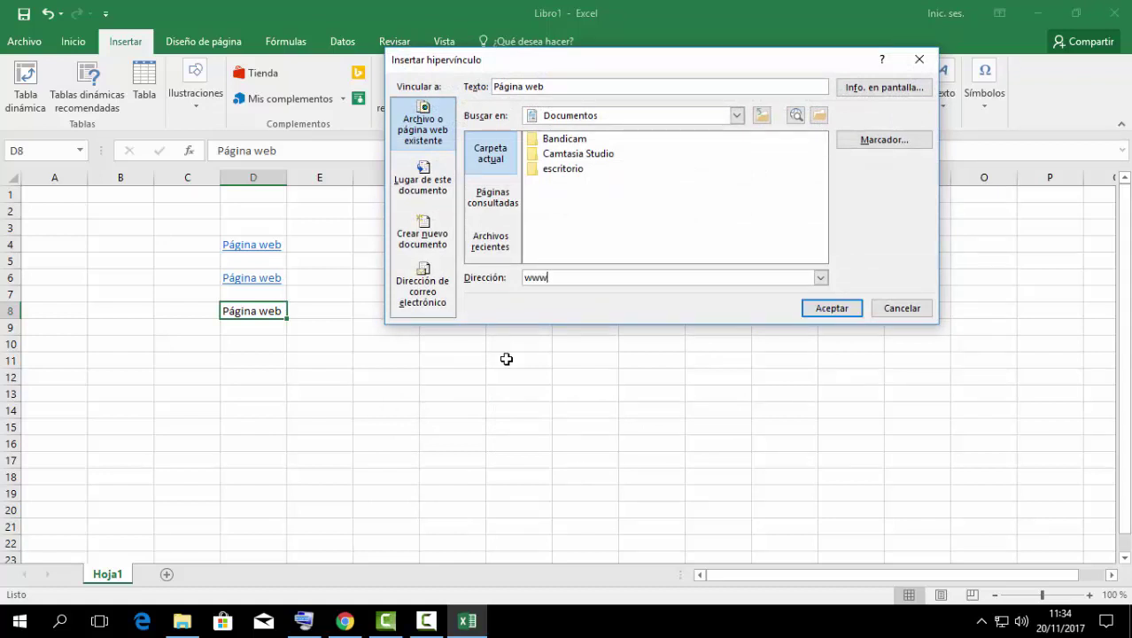
pyautogui.write('.')
pyautogui.click(741, 281)
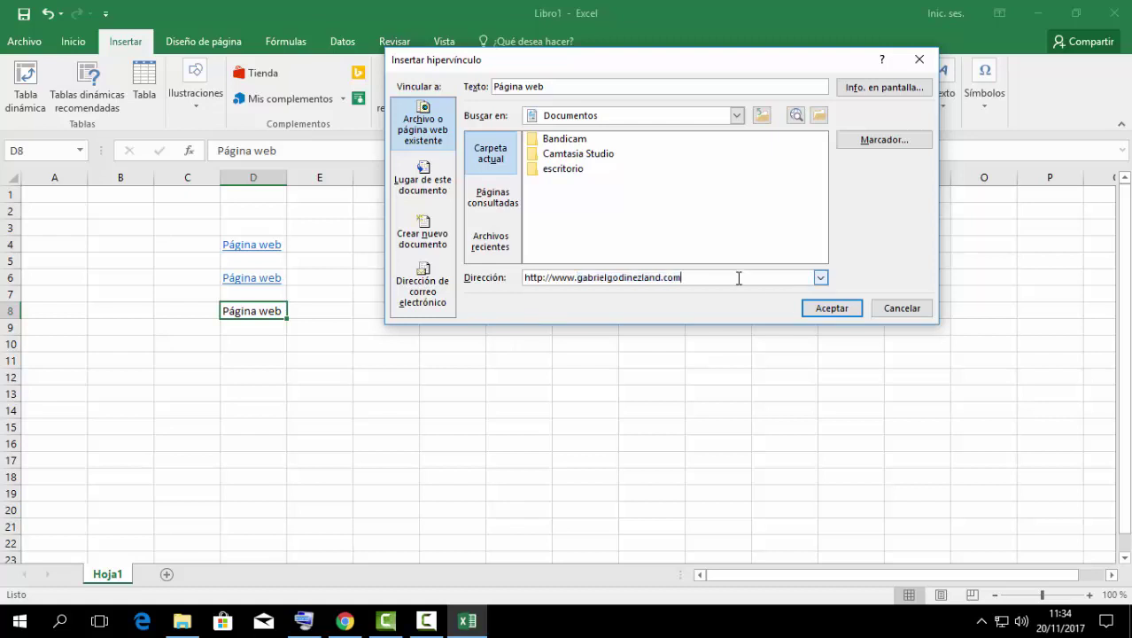
pyautogui.click(817, 303)
pyautogui.click(380, 363)
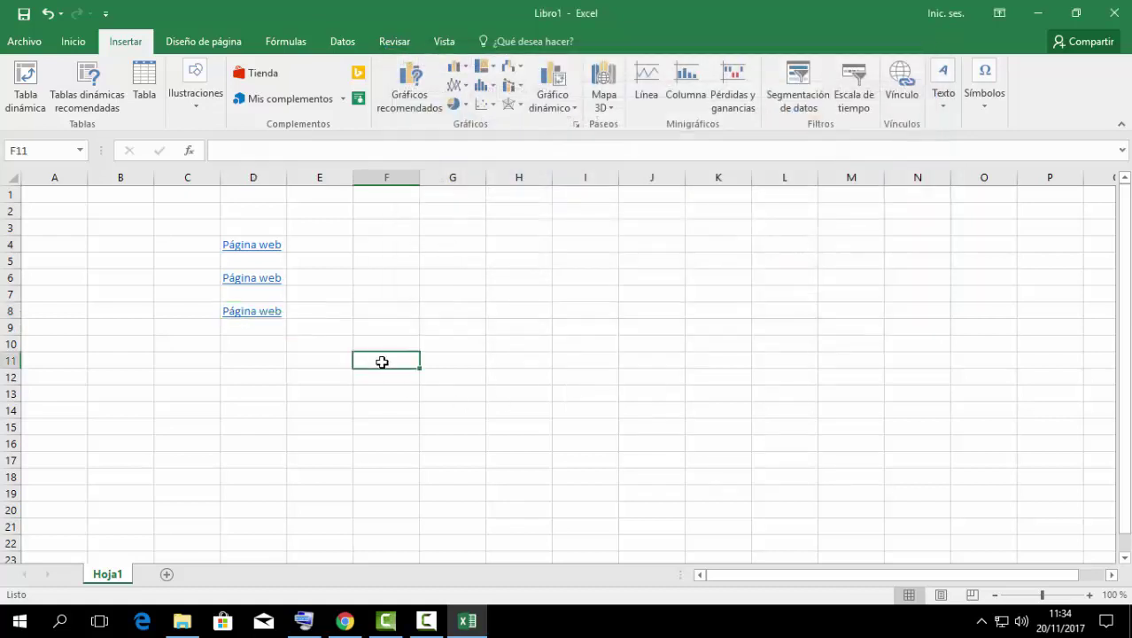
pyautogui.click(397, 298)
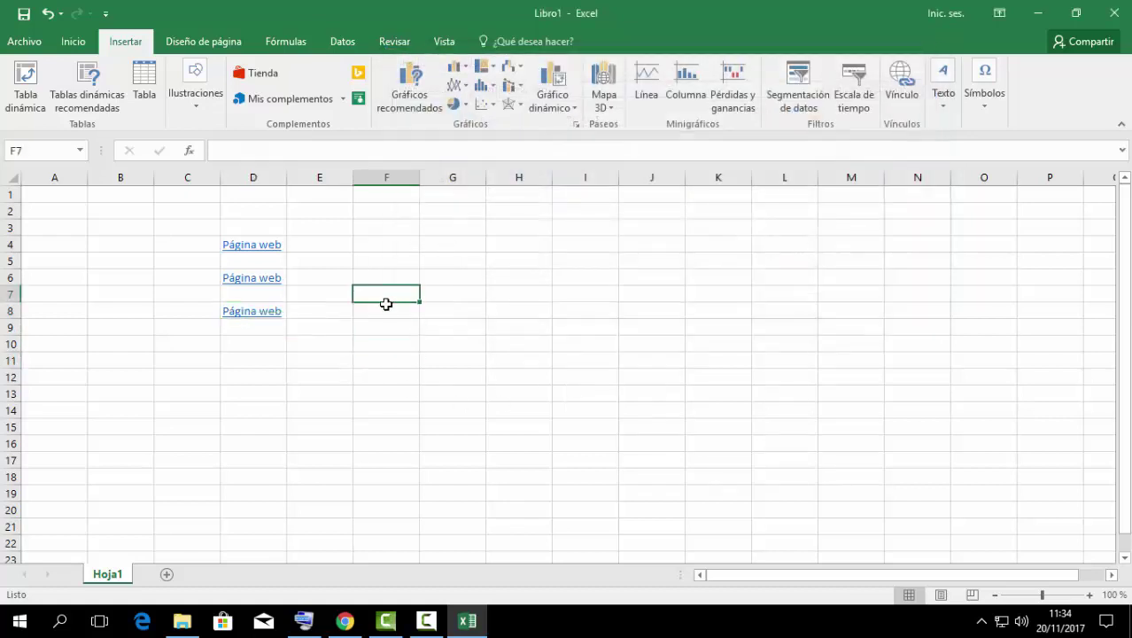
# Step: Draw a sun from Formas básicas across G4:I12 beside the links
pyautogui.click(196, 102)
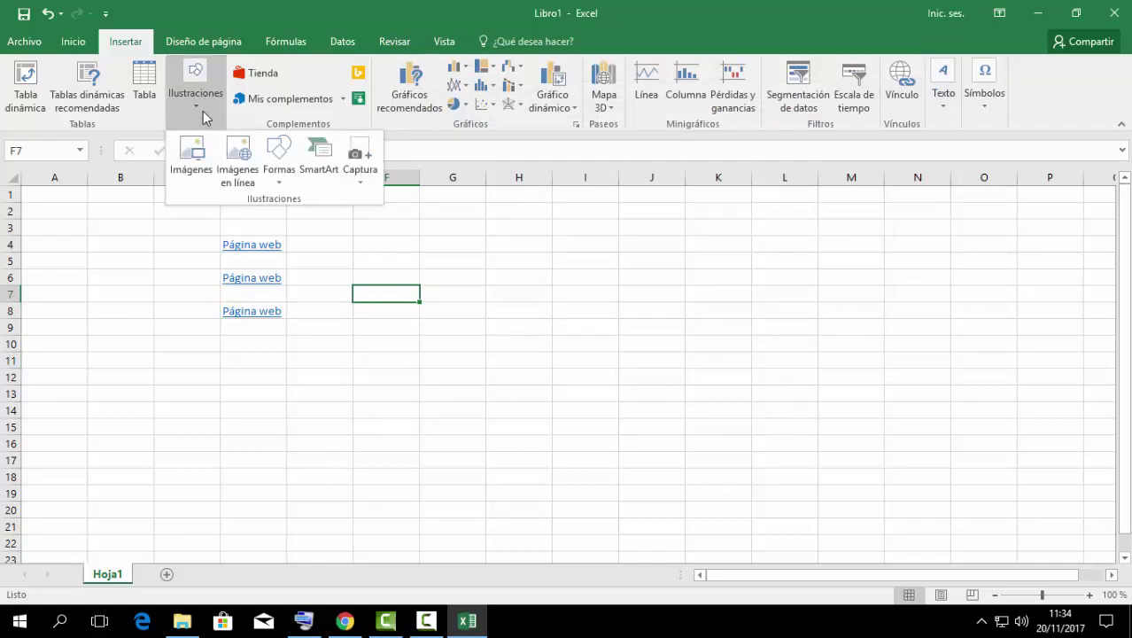
pyautogui.click(280, 177)
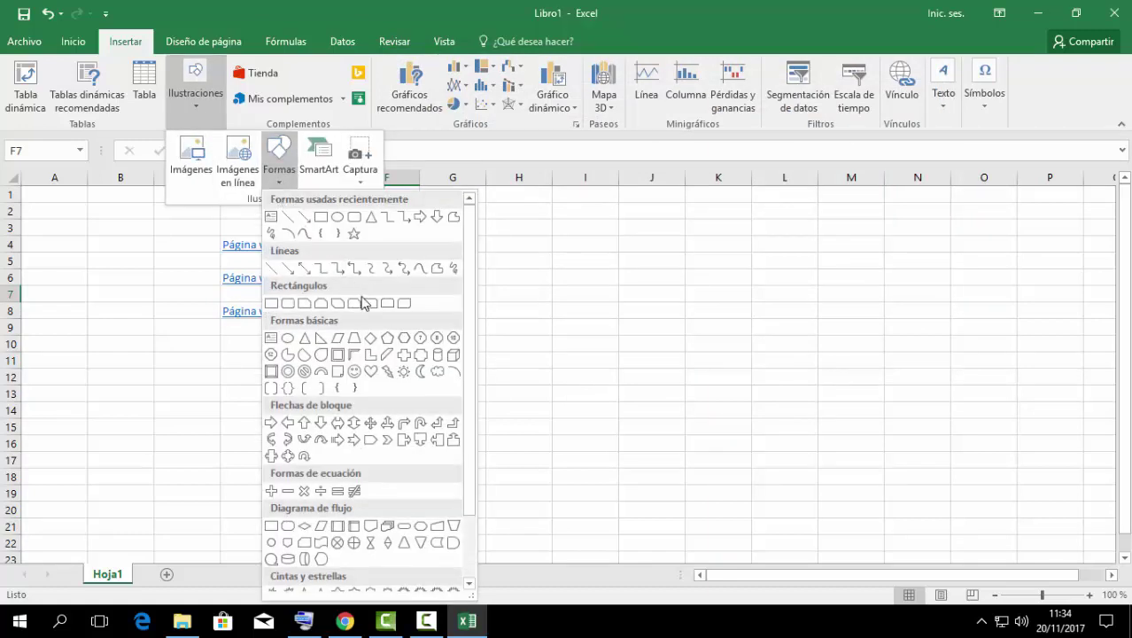
pyautogui.click(403, 372)
pyautogui.moveTo(420, 233); pyautogui.dragTo(592, 390)
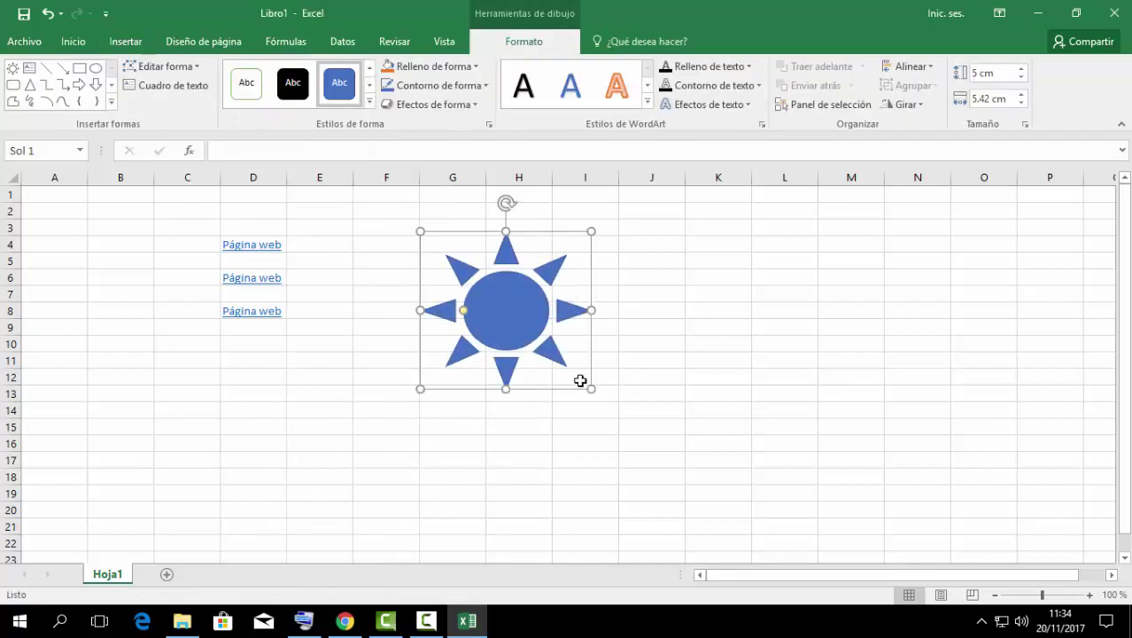
pyautogui.rightClick(501, 290)
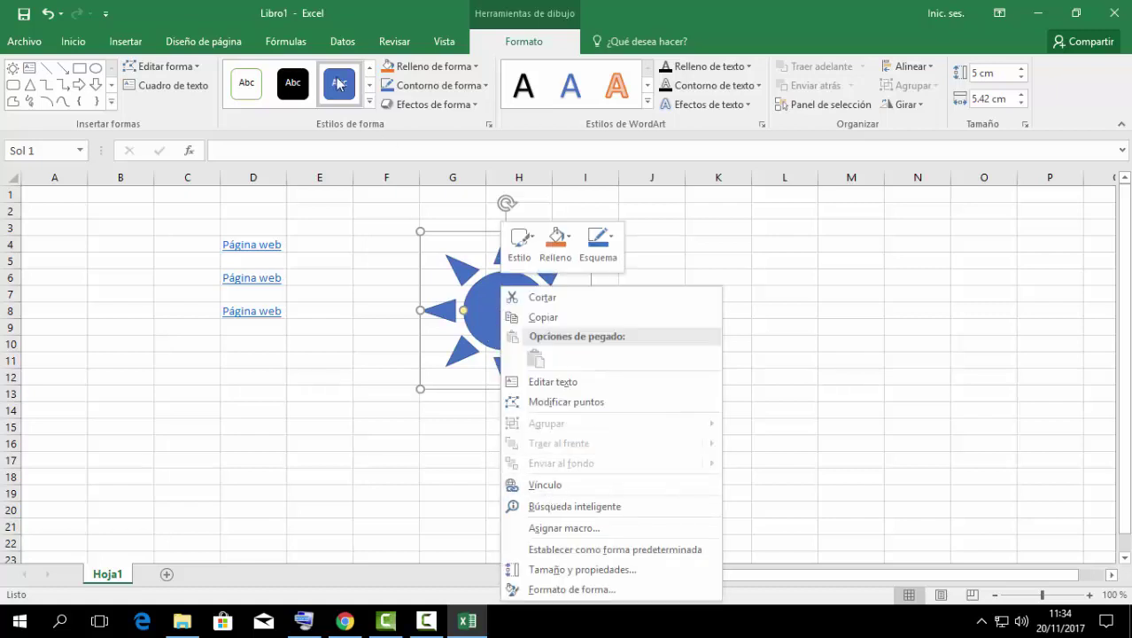
pyautogui.click(124, 42)
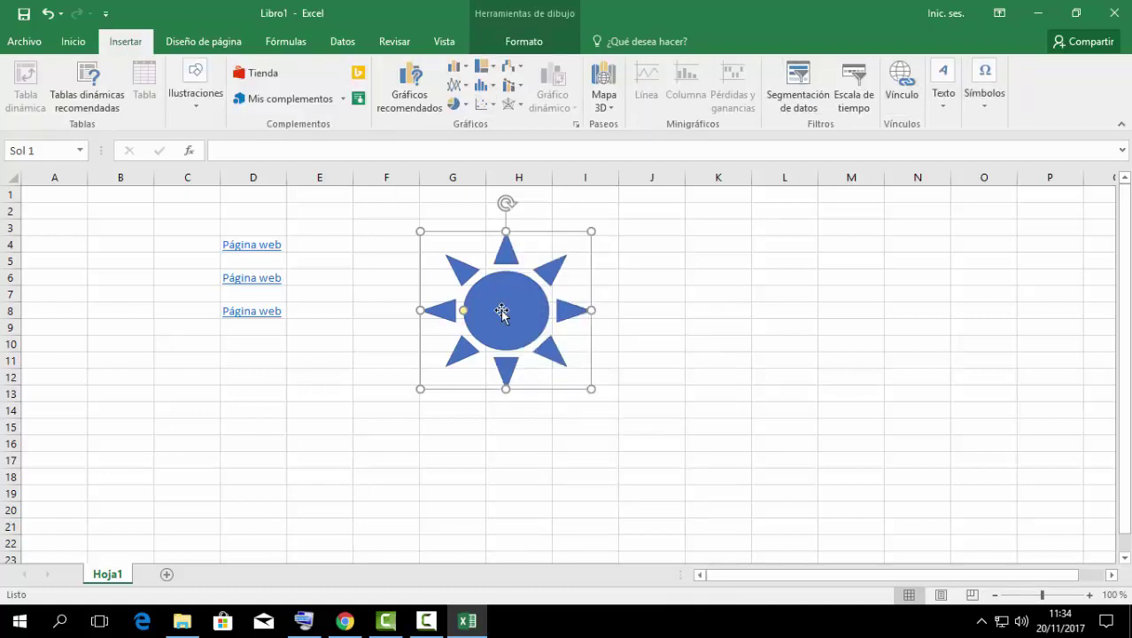
pyautogui.hotkey('ctrl', 'alt', 'k')
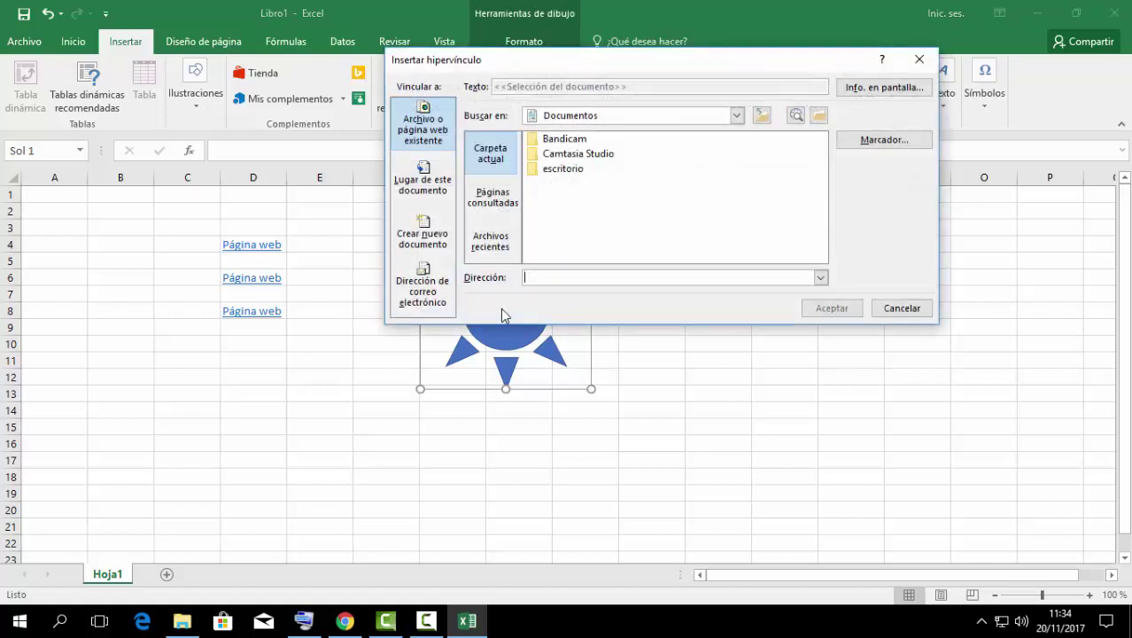
pyautogui.write('www.gabrielgodinezland.com')
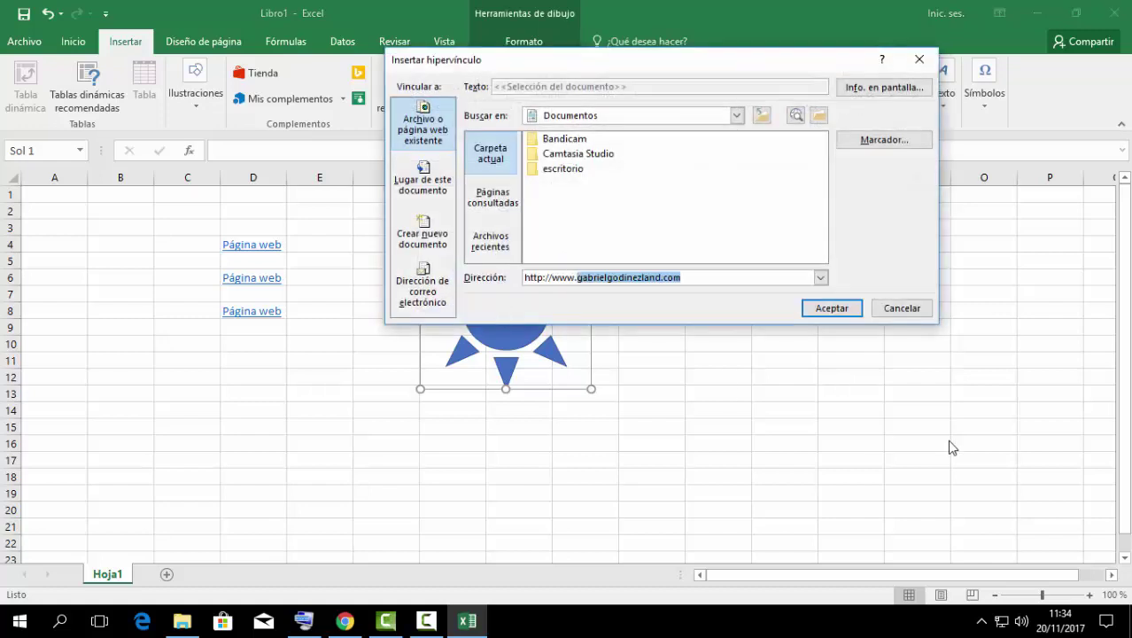
pyautogui.click(715, 277)
pyautogui.click(831, 309)
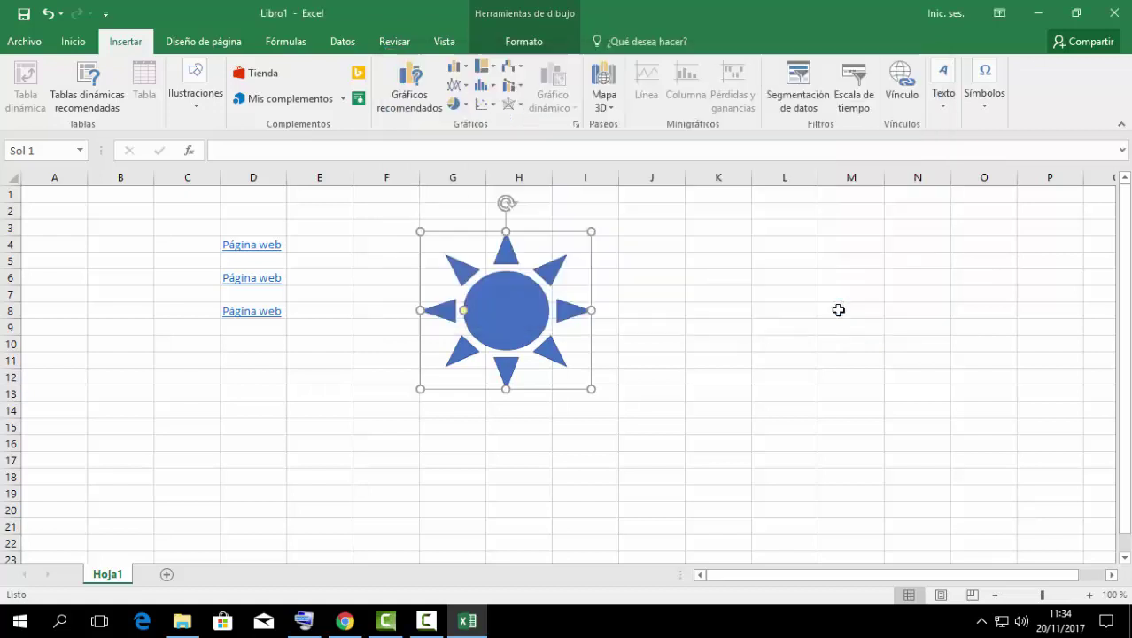
pyautogui.click(715, 309)
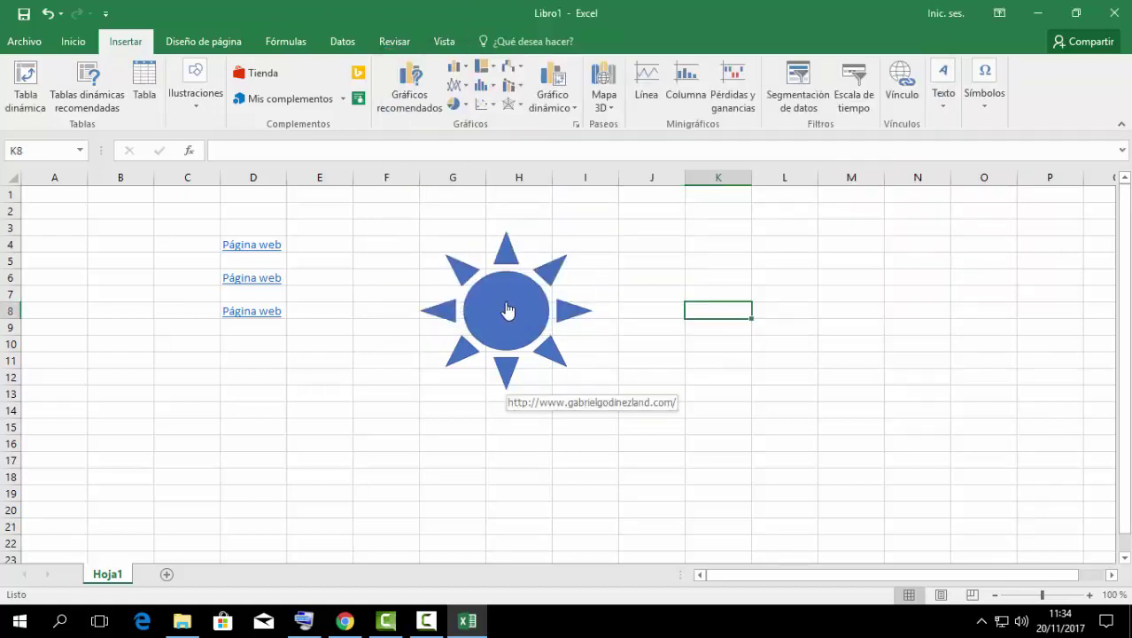
pyautogui.click(574, 336)
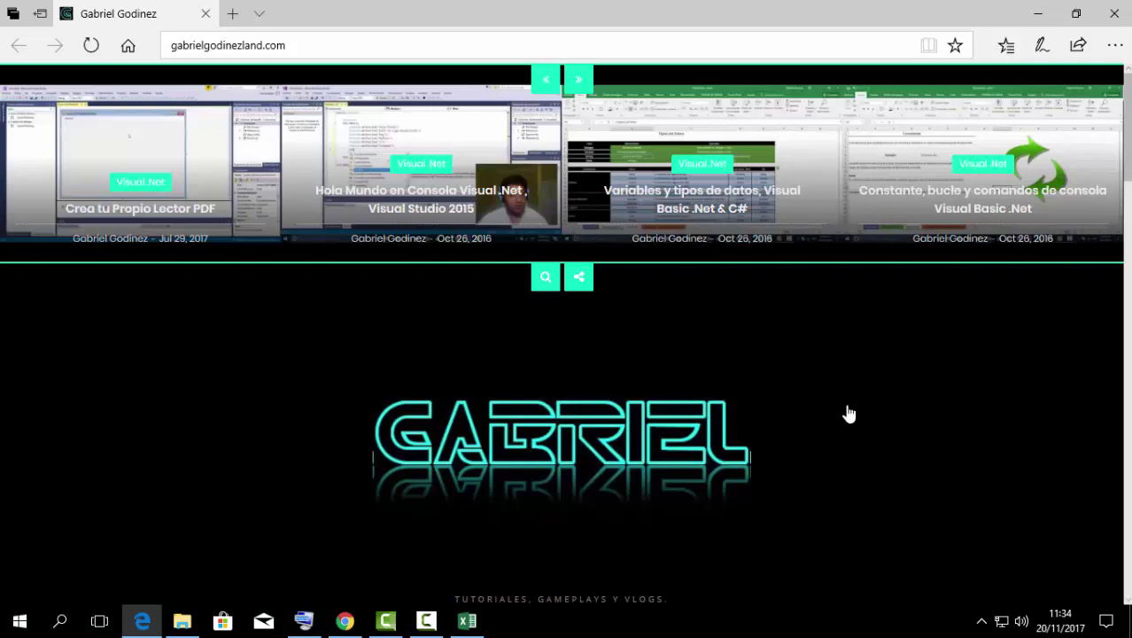
# Step: Look over the gabrielgodinezland.com home page, then close Edge to return to Excel
pyautogui.scroll(-2, 822, 373)
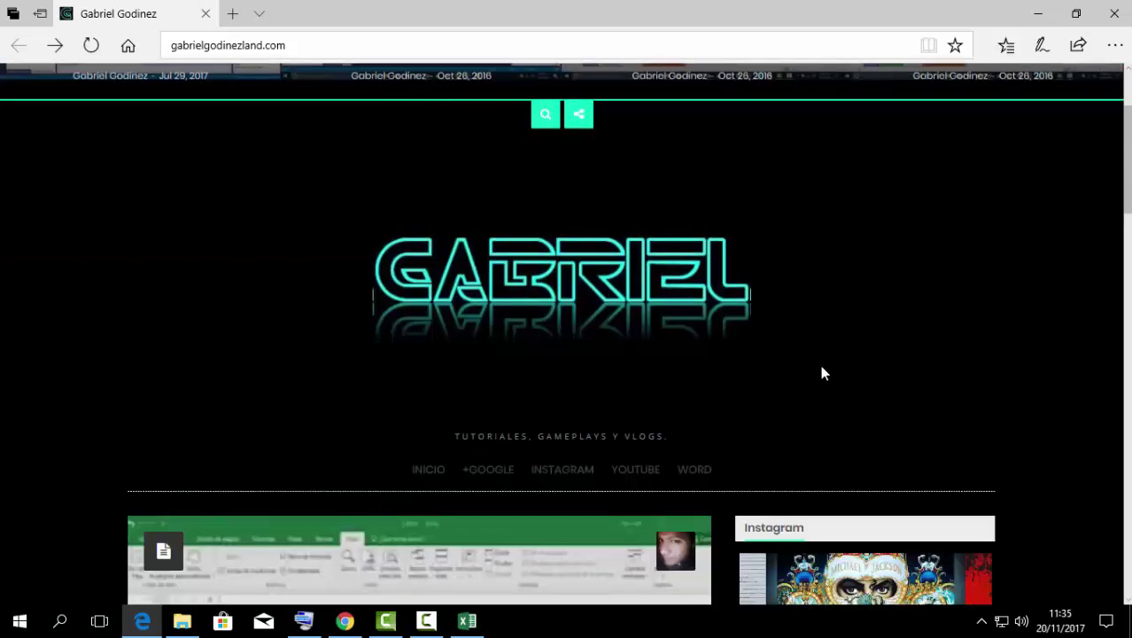
pyautogui.scroll(2, 822, 373)
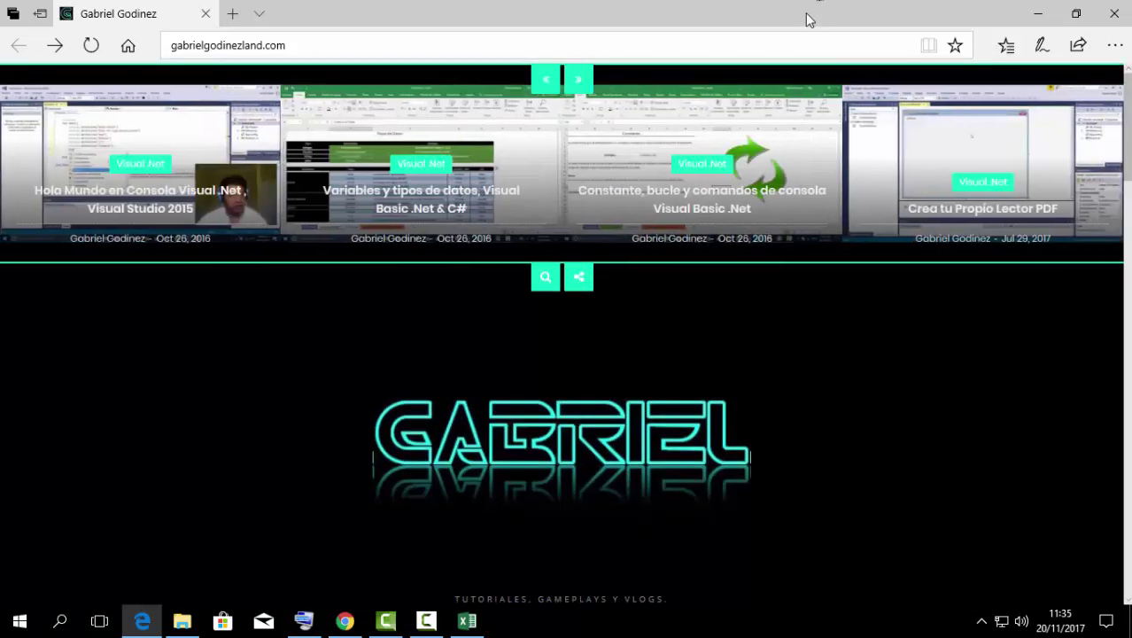
pyautogui.doubleClick(808, 16)
pyautogui.click(872, 161)
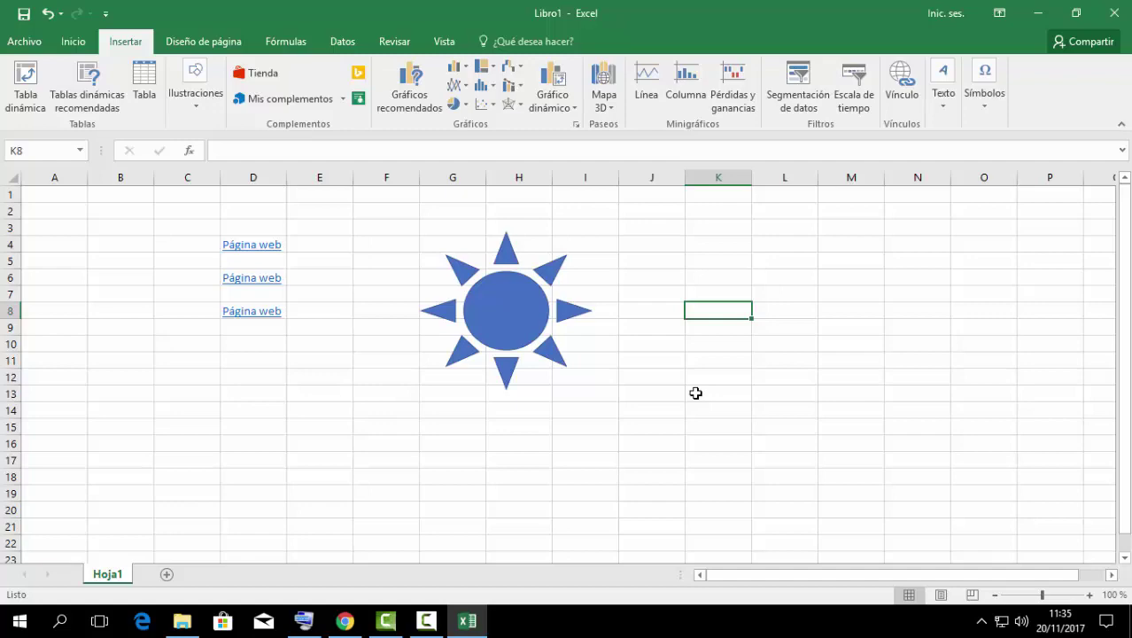
# Step: Minimize the Excel window to show the desktop
pyautogui.click(1037, 14)
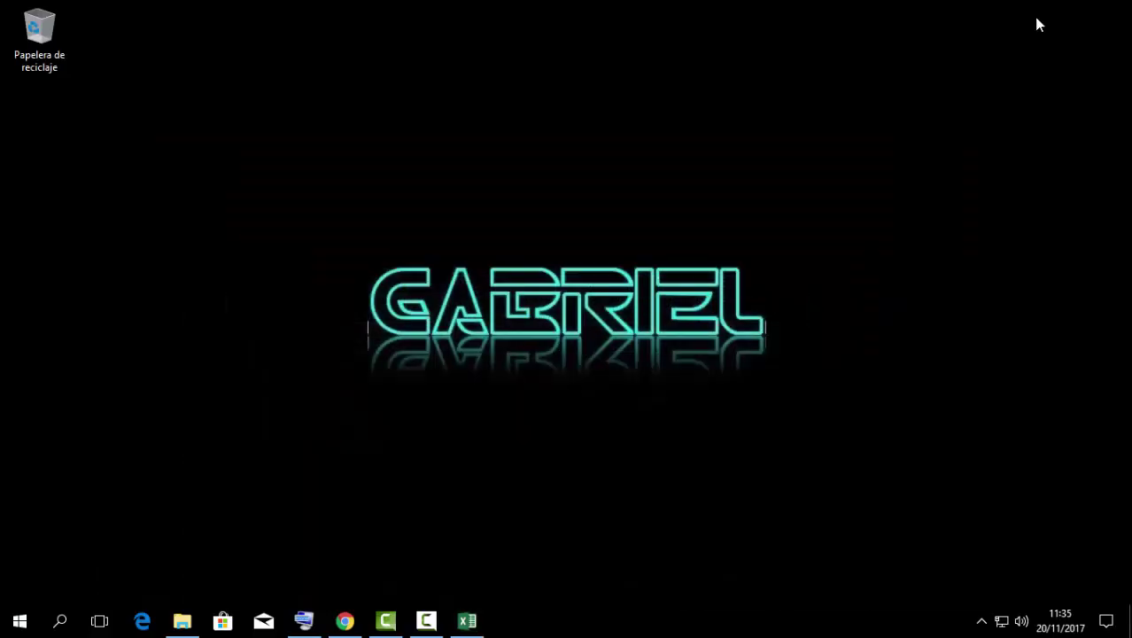